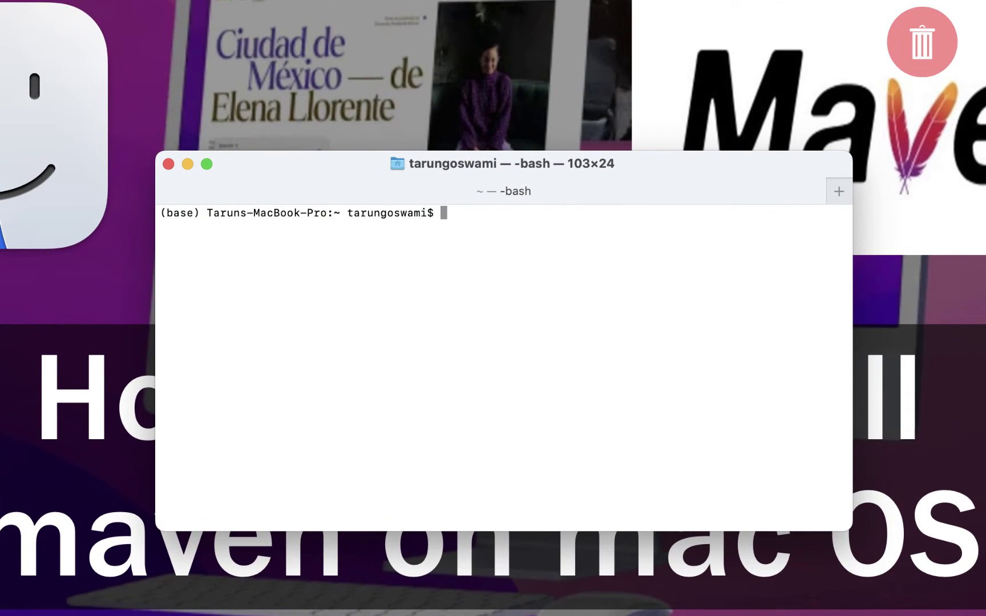
type("w")
type("hich m")
type("vn")
Step: Run 'which mvn' and highlight the resulting /usr/local/bin/mvn path
key("Return")
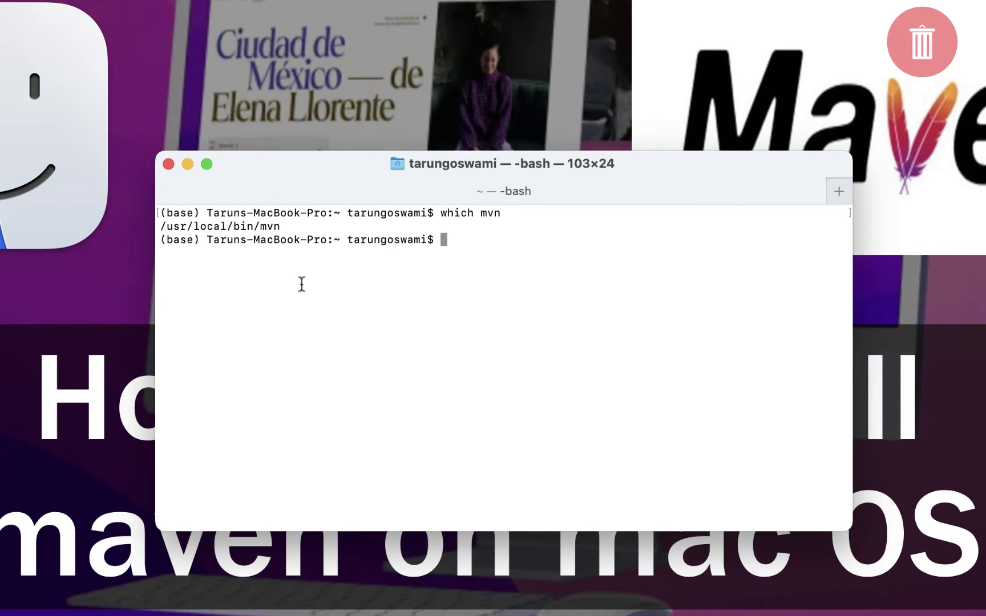
left_click_drag(298, 227, 153, 224)
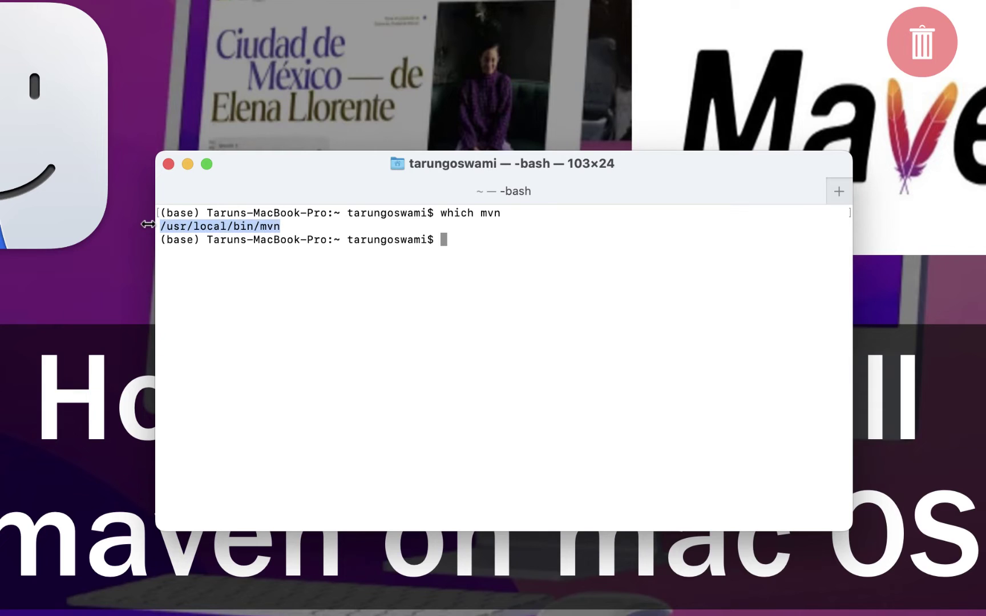
left_click(553, 267)
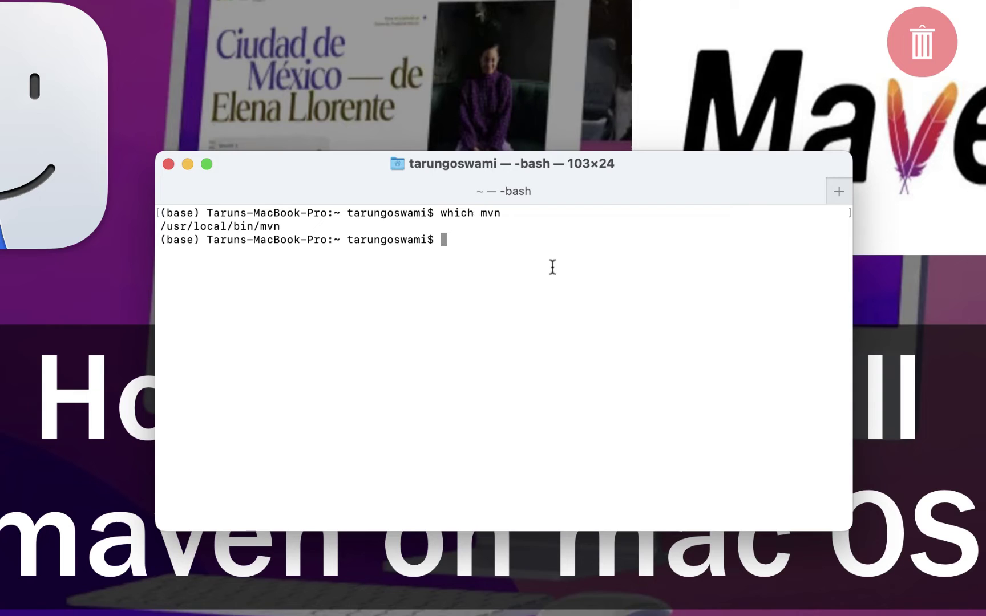
type("cd /u")
type("sr/local")
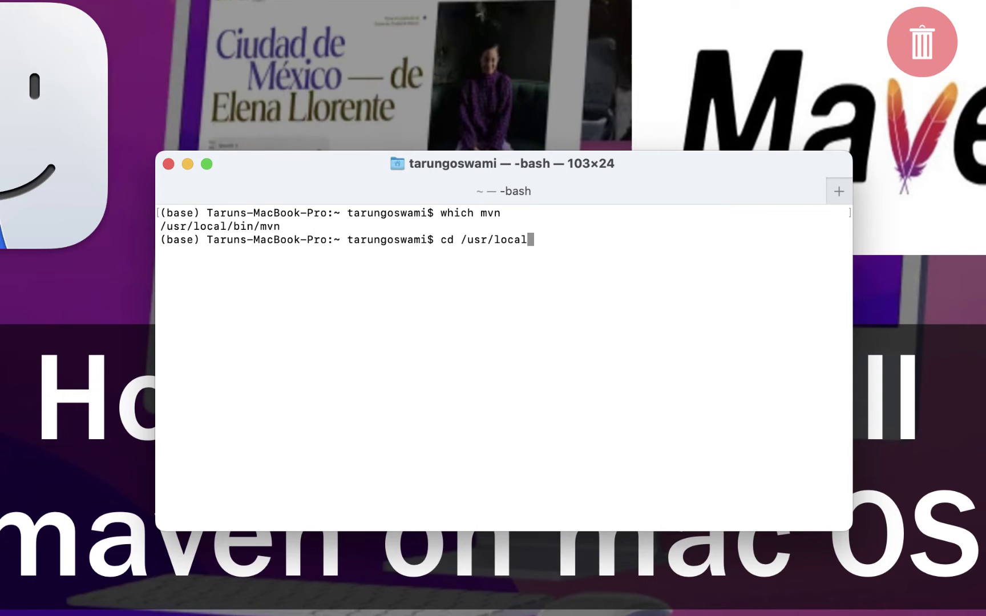
type("/bin")
Step: From /usr/local/bin, list mvn links pointing to ../Cellar/maven/3.6.3_1/bin, widening the window
key("Return")
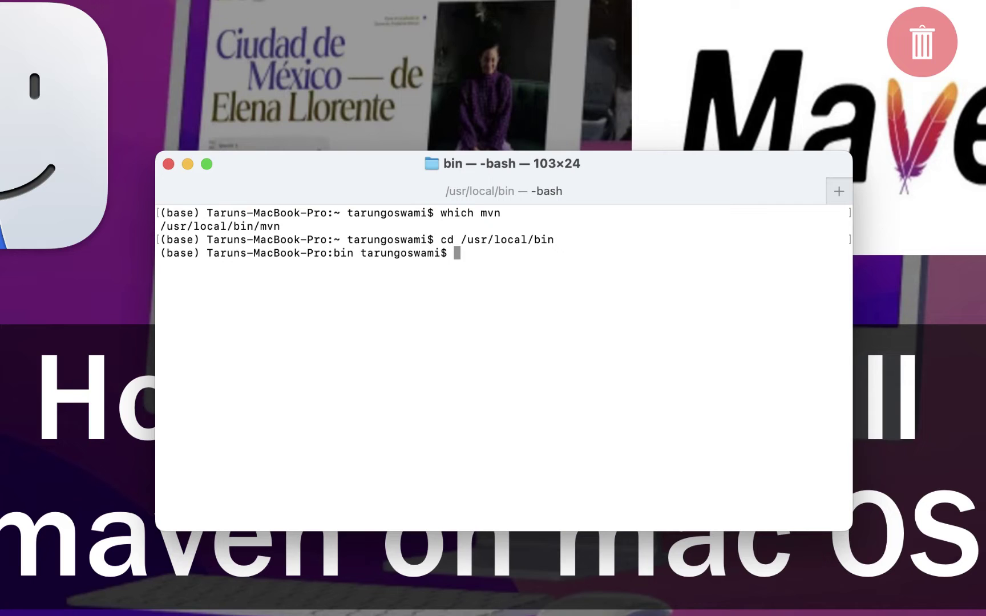
type("ls -")
type("lrt")
type(" | grep ")
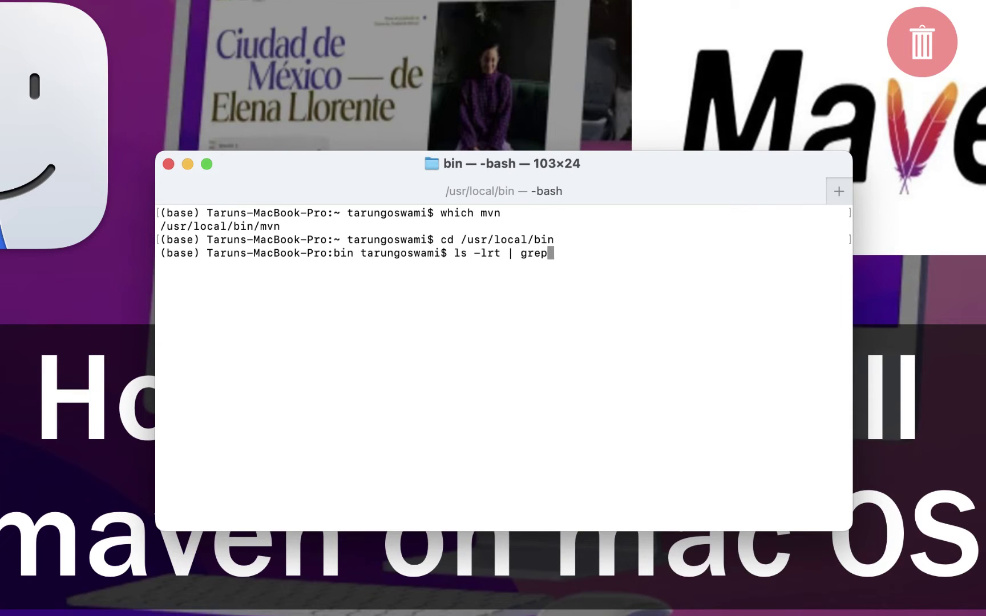
type("-")
type("i ")
type("mvn")
key("Return")
left_click_drag(156, 342, 27, 342)
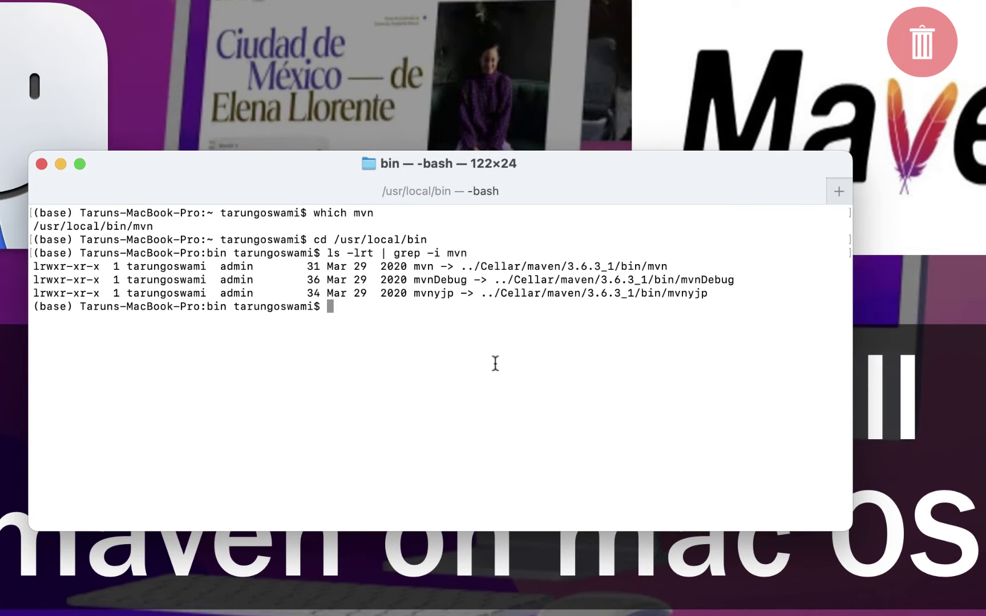
type("cd ")
type("../C")
type("el")
Step: Change into ../Cellar/ and confirm the location with pwd
key("Tab")
key("Return")
type("pwd")
key("Return")
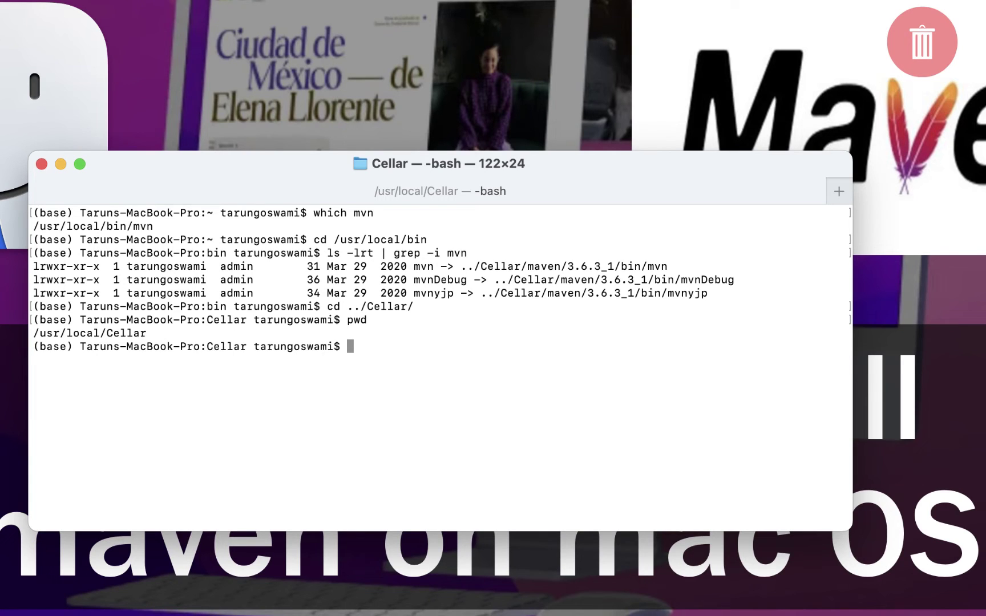
type("mvn --v")
type("ersion")
Step: Run mvn --version, highlighting Apache Maven 3.6.3 and the three Cellar symlinks
key("Return")
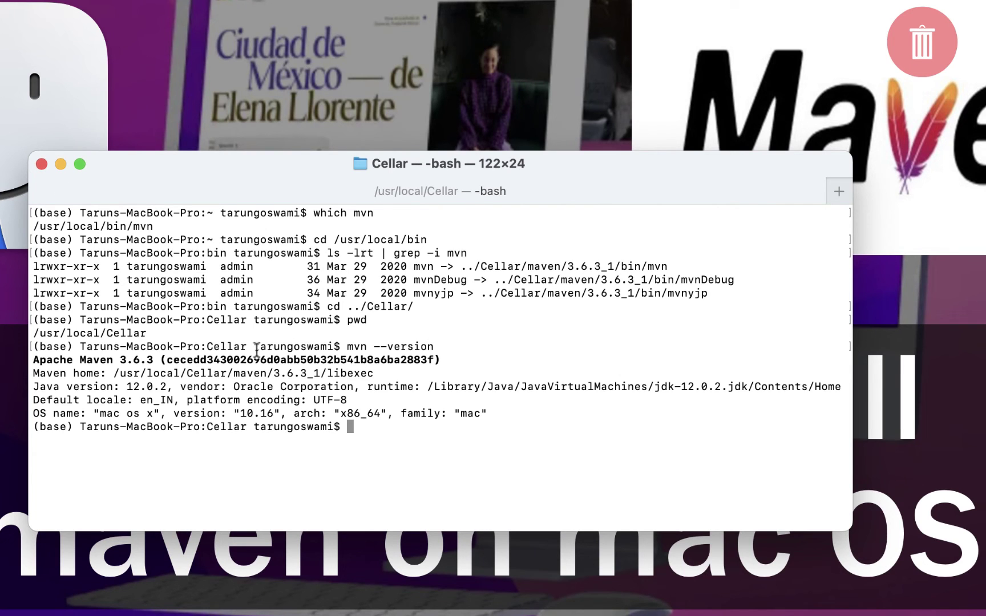
left_click_drag(158, 360, 35, 361)
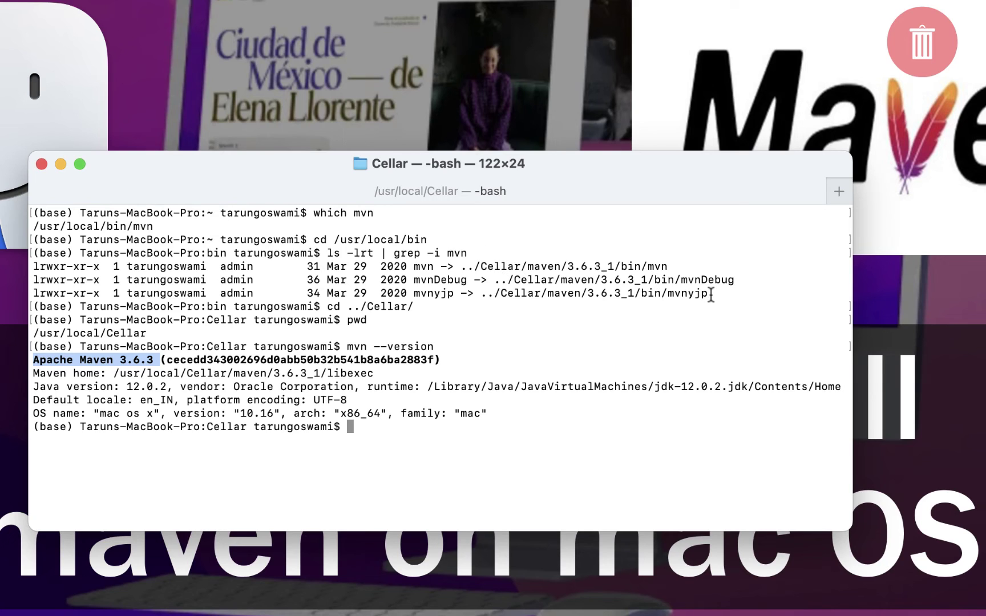
left_click_drag(711, 294, 34, 267)
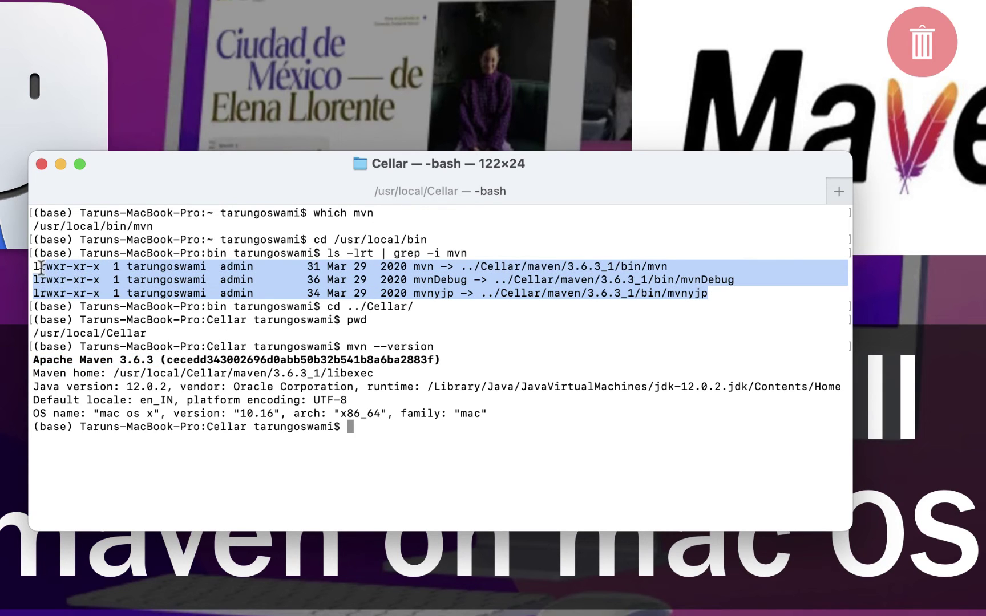
left_click(353, 428)
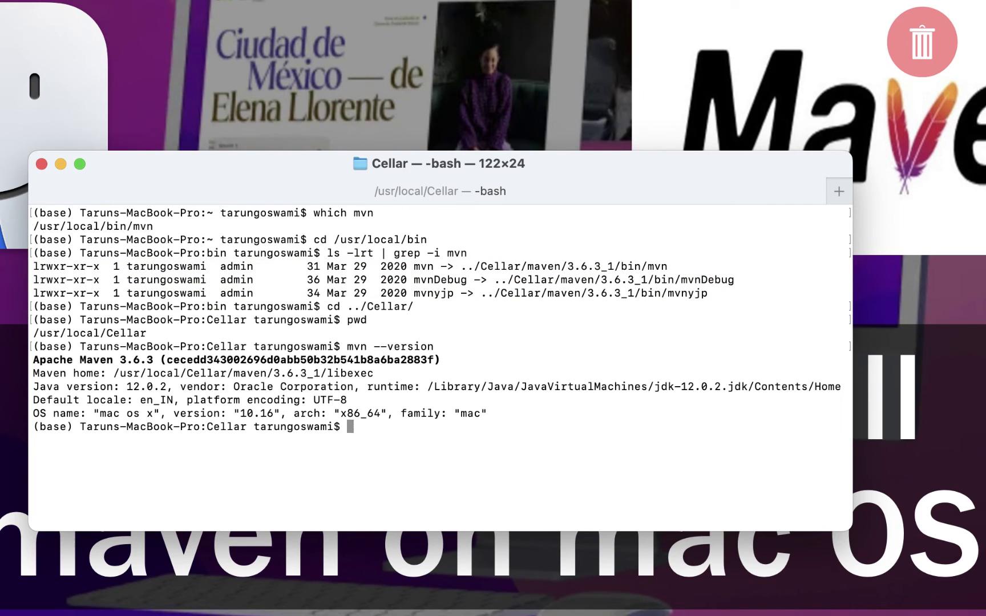
type("clear")
Step: Clear the screen, run pwd and ls, and highlight the maven folder
key("Return")
type("pwd")
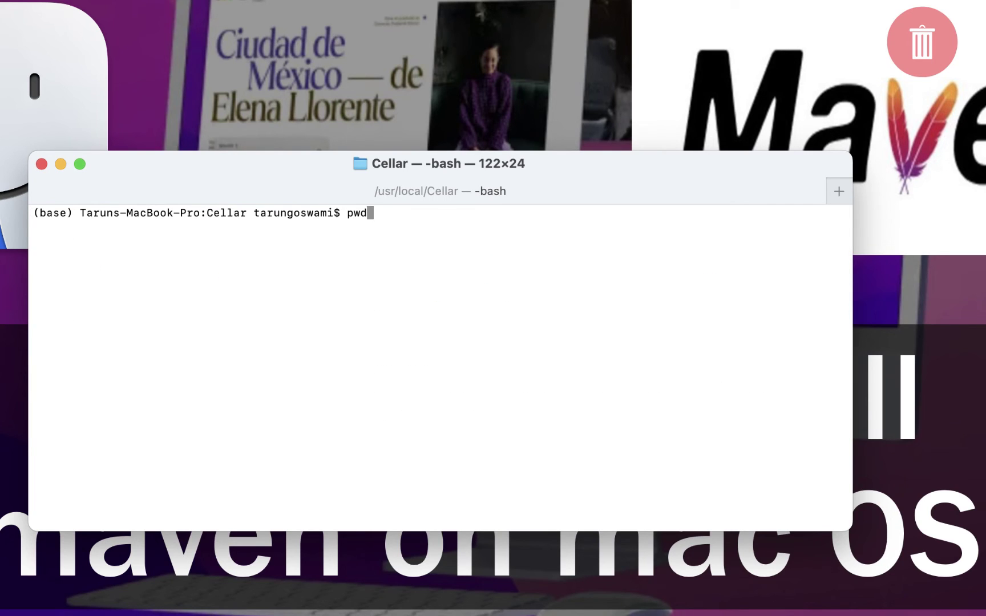
key("Return")
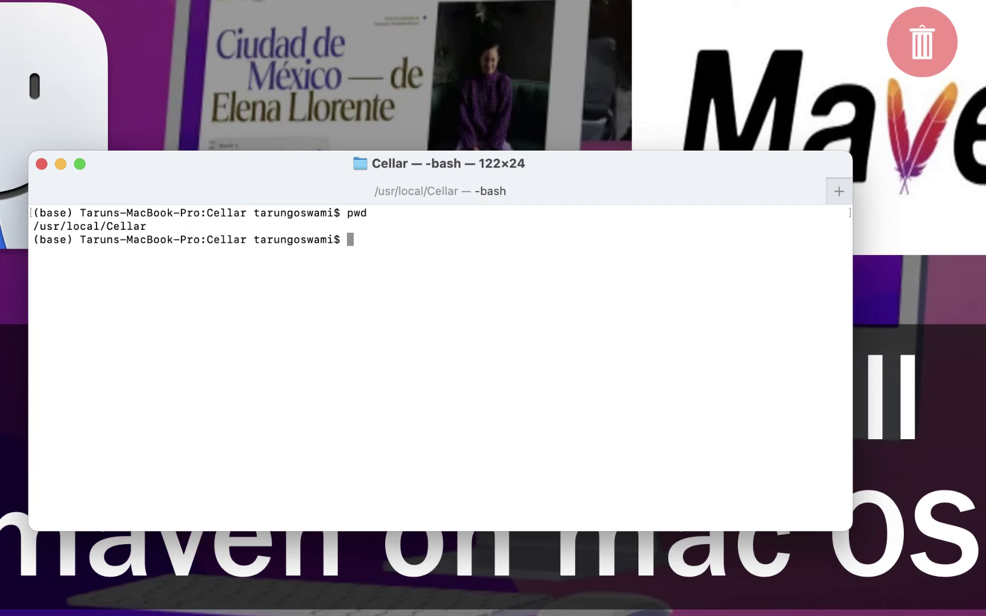
type("ls")
key("Return")
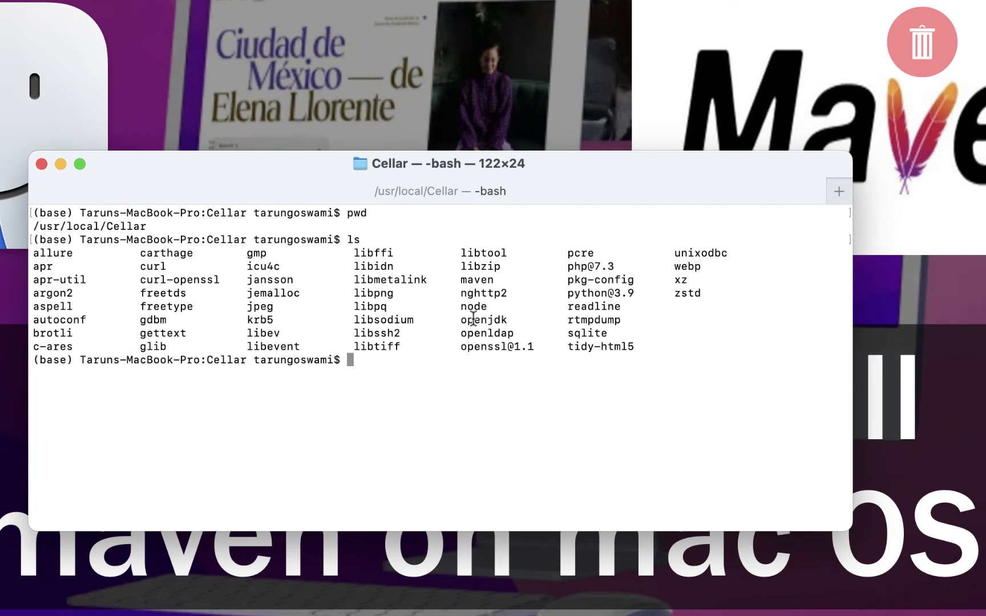
double_click(476, 279)
left_click(393, 361)
type("rm -r")
type("f ")
type("m")
type("aven")
Step: Run 'rm -rf maven', then 'mvn --version' to confirm it fails
key("Return")
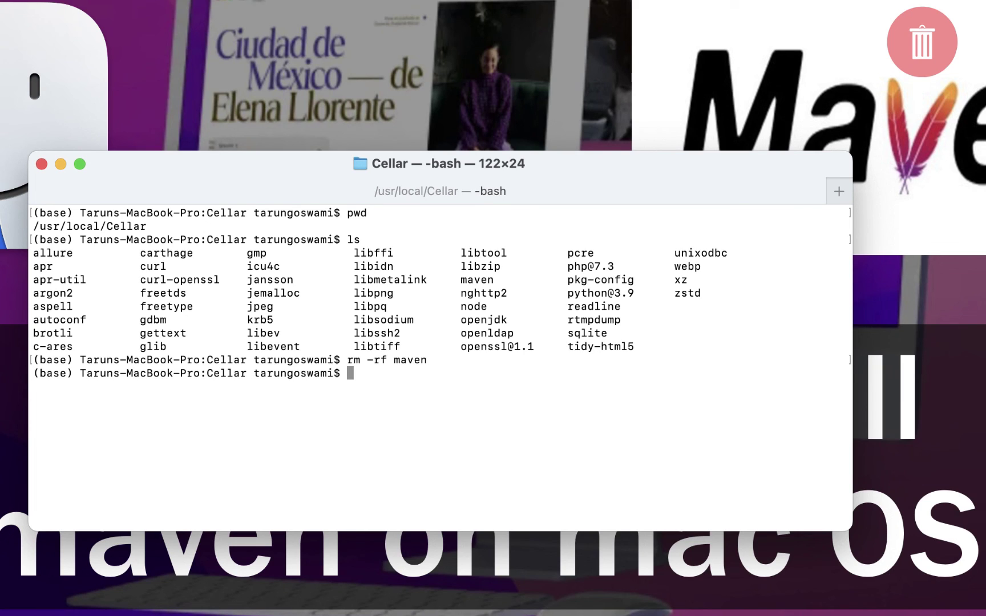
type("mvn --version")
key("Return")
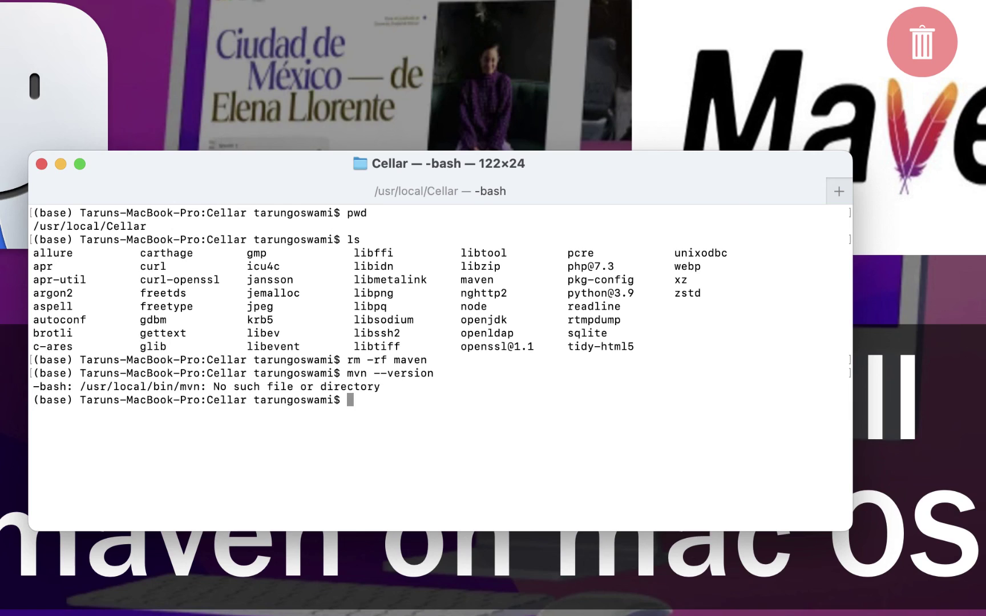